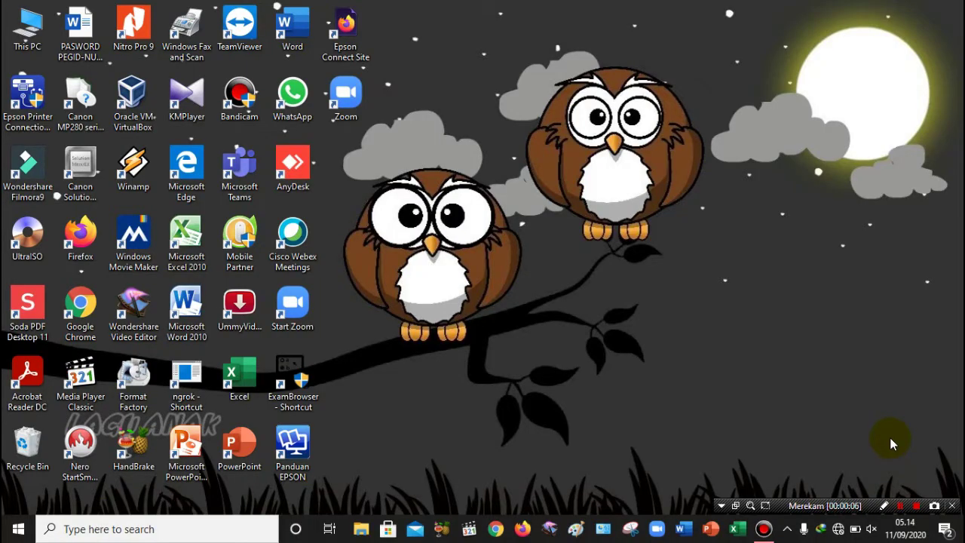
# - Refresh the desktop three times from its right-click menu
pyautogui.rightClick(602, 274)
pyautogui.click(636, 319)
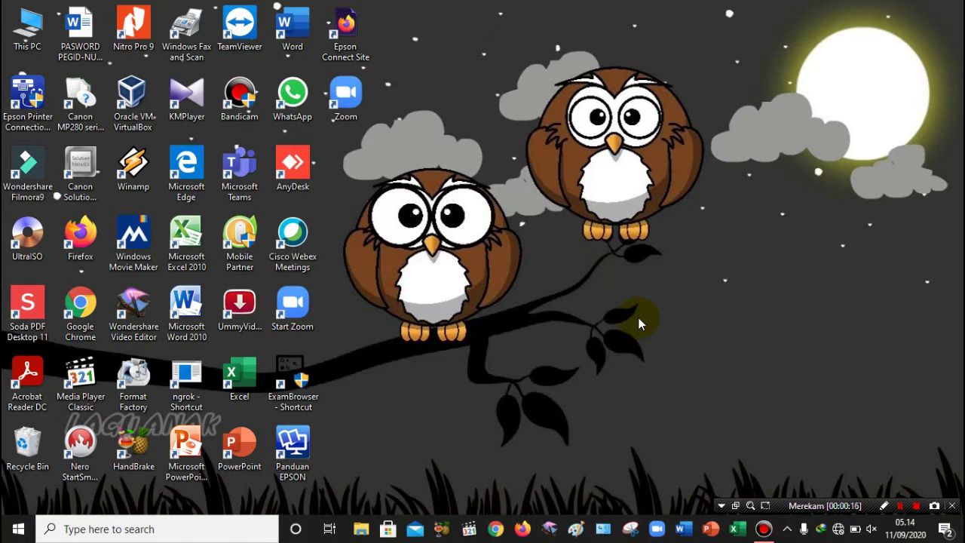
pyautogui.rightClick(545, 204)
pyautogui.click(581, 242)
pyautogui.rightClick(514, 183)
pyautogui.click(546, 222)
# - Launch Microsoft Word from the Start menu app list and create a blank document
pyautogui.click(23, 529)
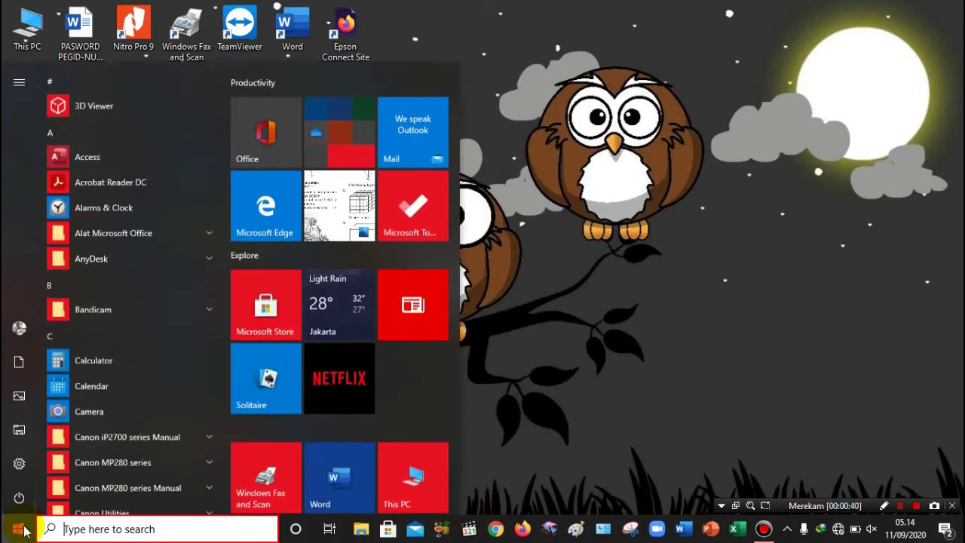
pyautogui.scroll(-5, 127, 357)
pyautogui.scroll(-3, 135, 358)
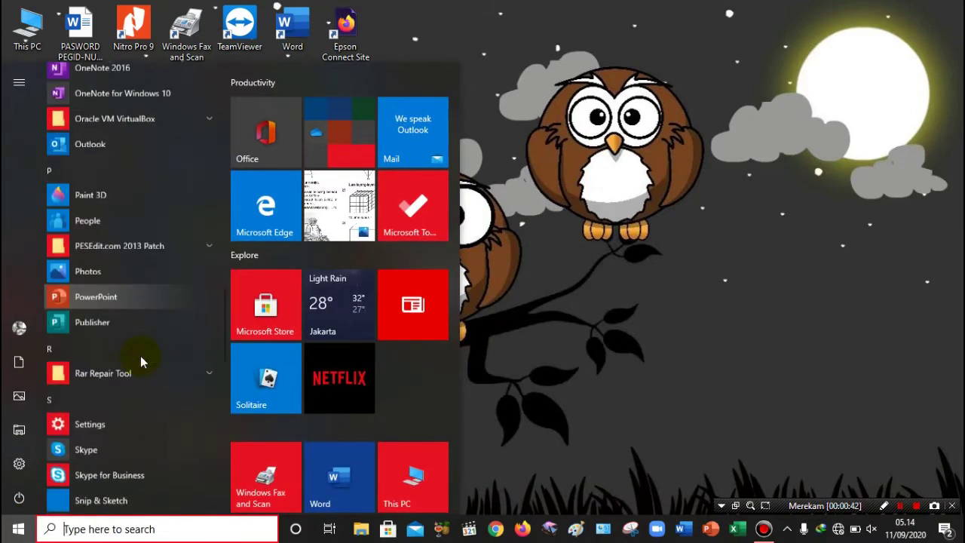
pyautogui.scroll(-2, 140, 358)
pyautogui.scroll(-5, 140, 357)
pyautogui.scroll(-1, 142, 359)
pyautogui.scroll(-5, 142, 359)
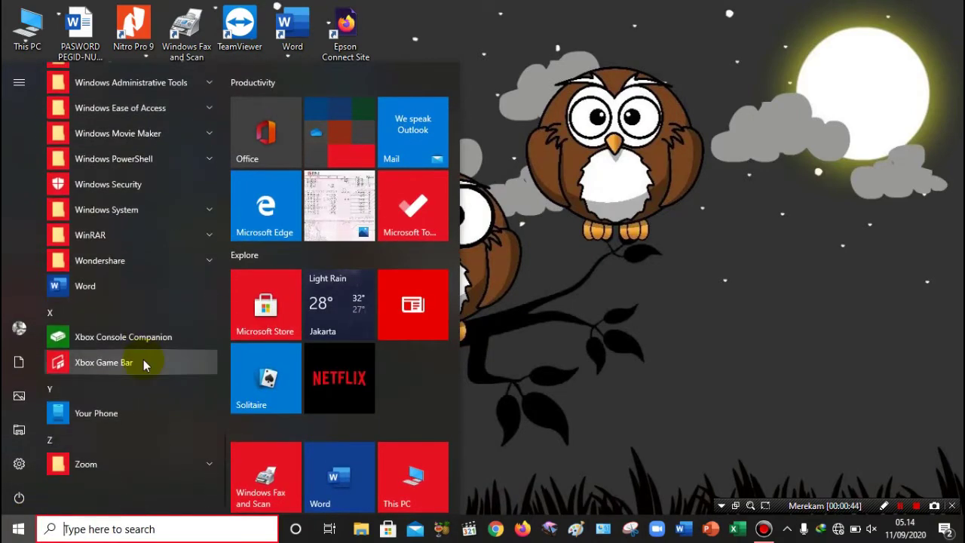
pyautogui.click(97, 287)
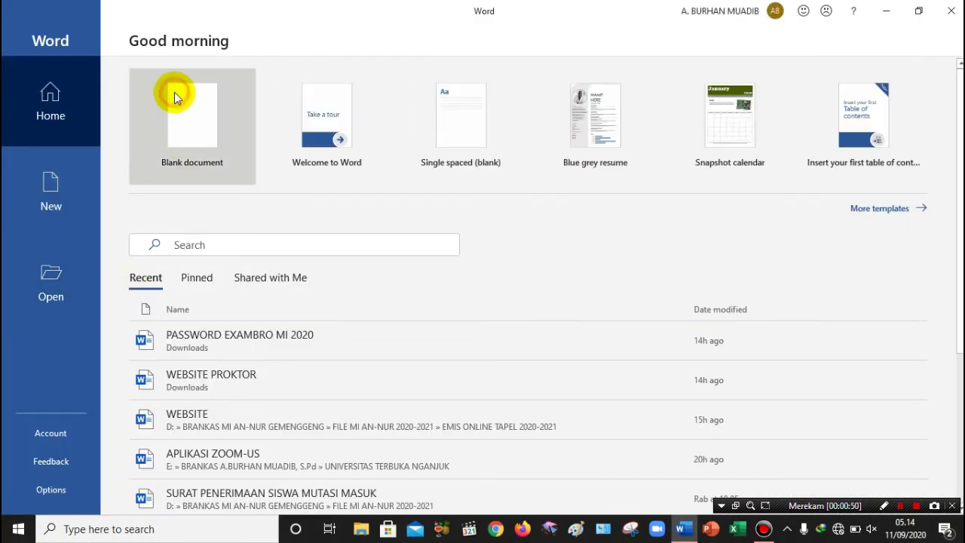
pyautogui.click(176, 97)
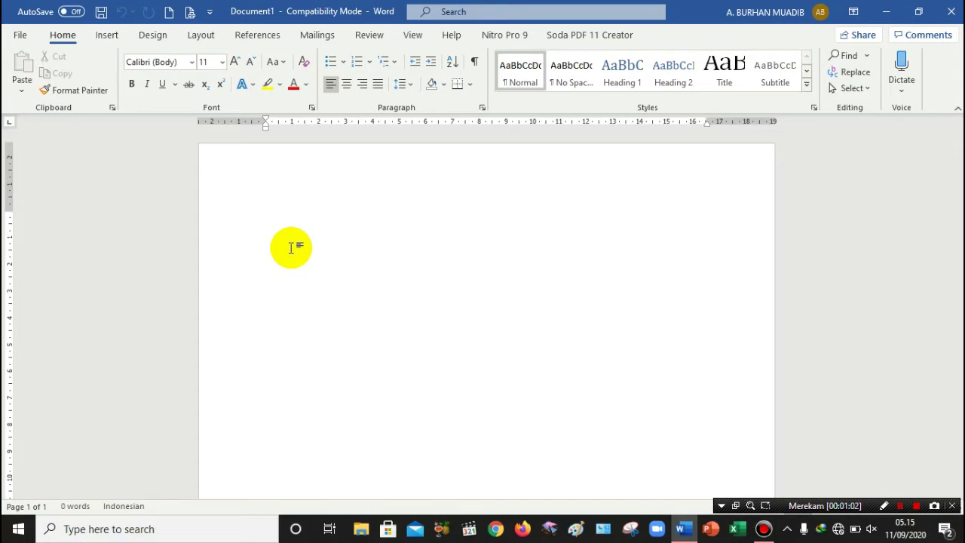
# - Type 'Mengapa Terjadi Banjir?' (fixing the 'Baanjir' typo), then 'Banjir terjadi karena banyak orang yang membuang sampah sembarangan.' below
pyautogui.write('Mengapa')
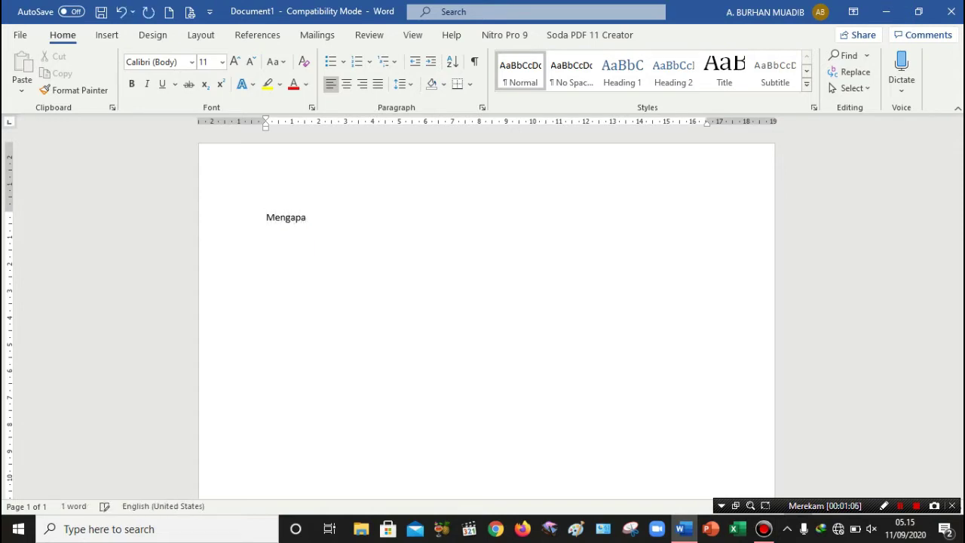
pyautogui.write(' Terjadi Baanjir')
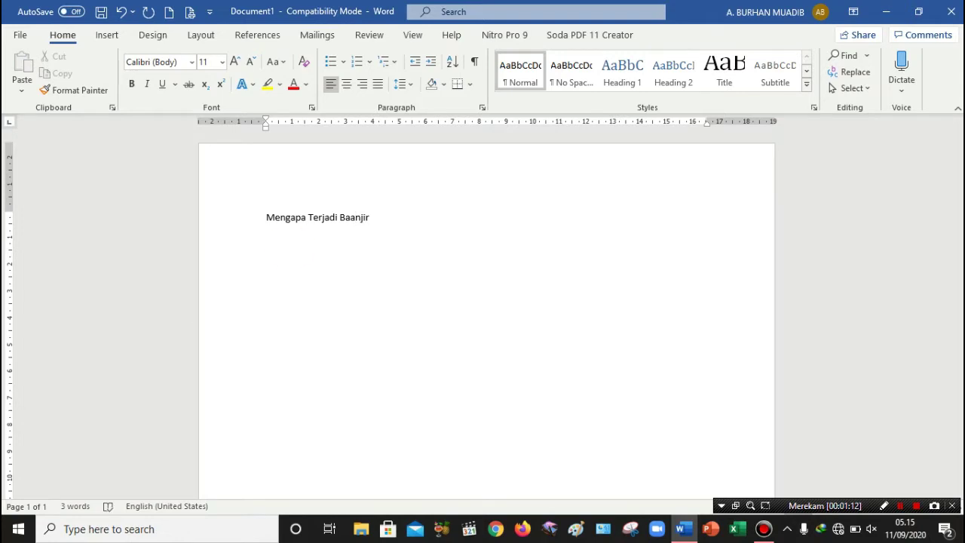
pyautogui.write('?')
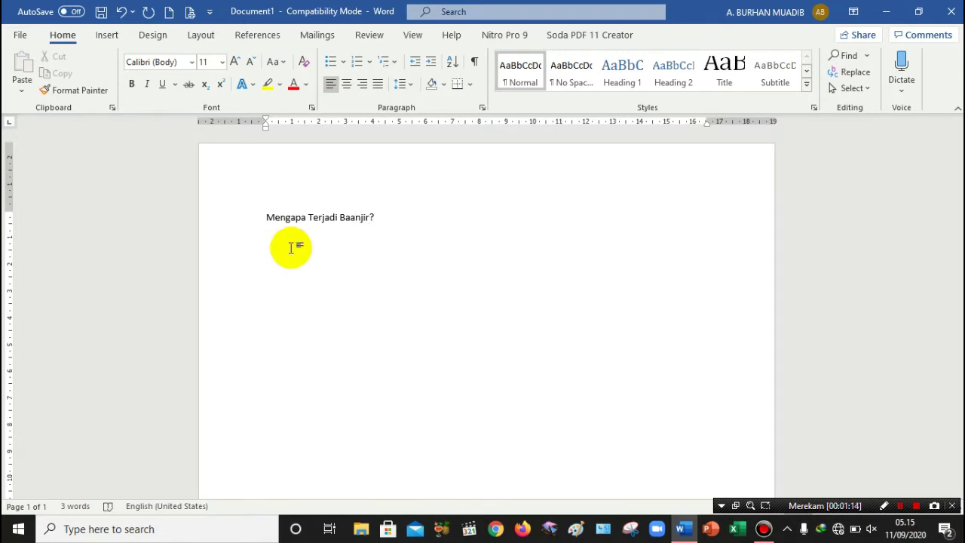
pyautogui.click(350, 217)
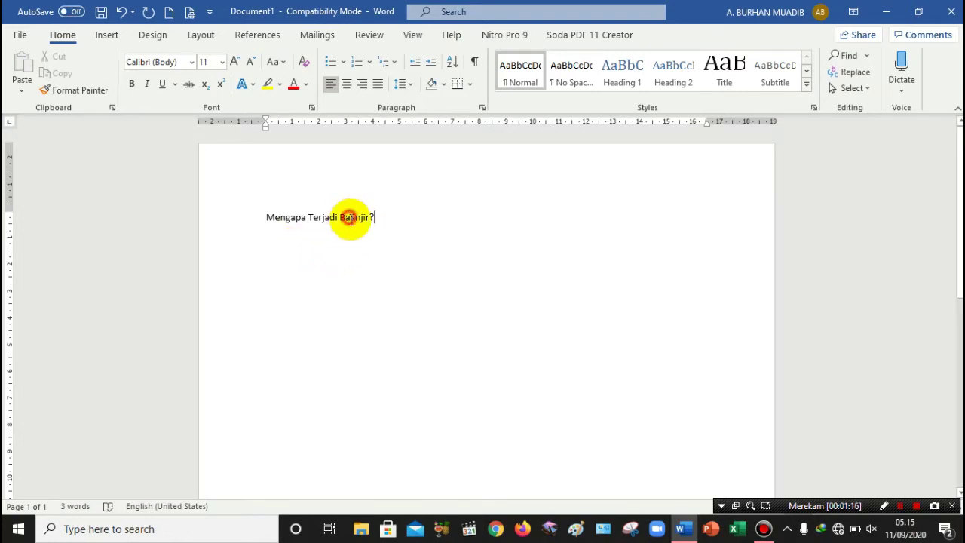
pyautogui.press('BackSpace')
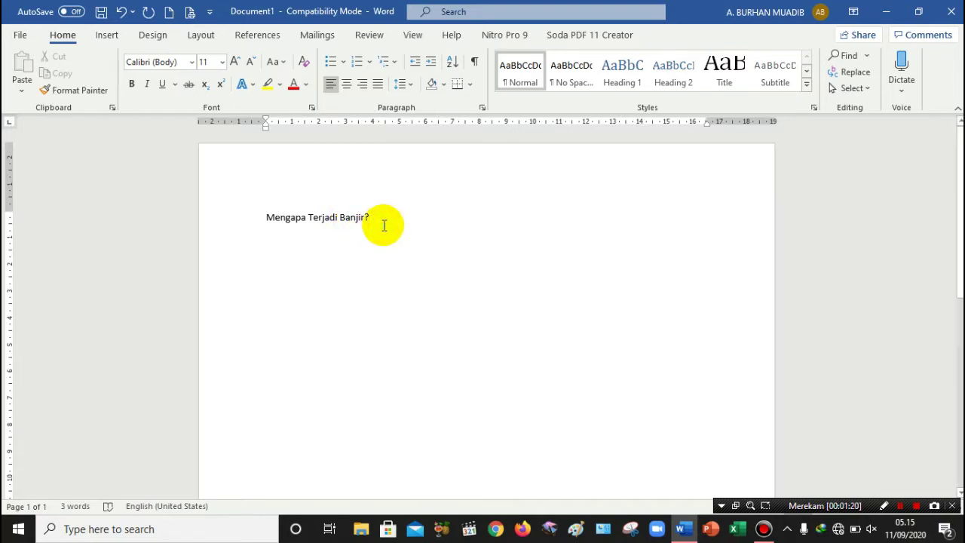
pyautogui.press('Return')
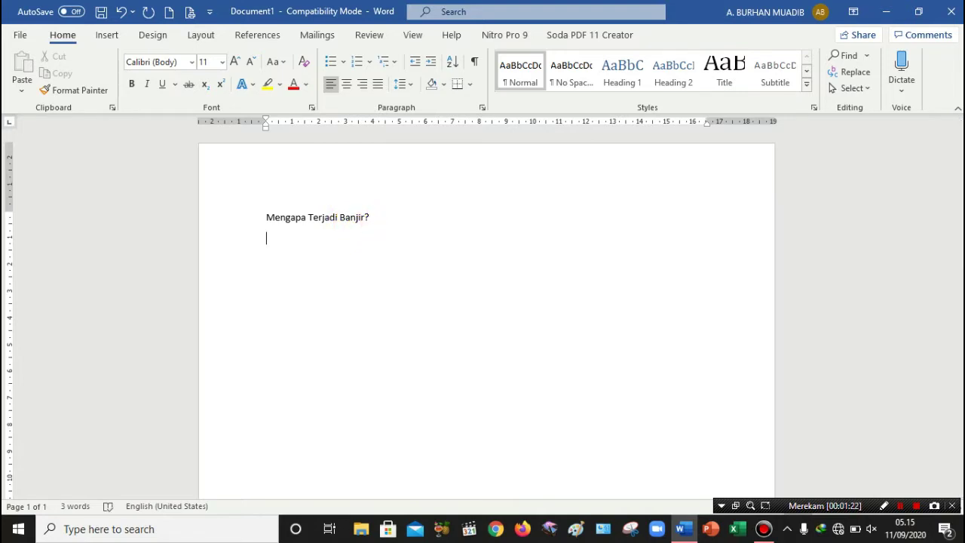
pyautogui.write('Banjir terjadi ')
pyautogui.write('karena banyak orang yang membuang sampah sembarangan.')
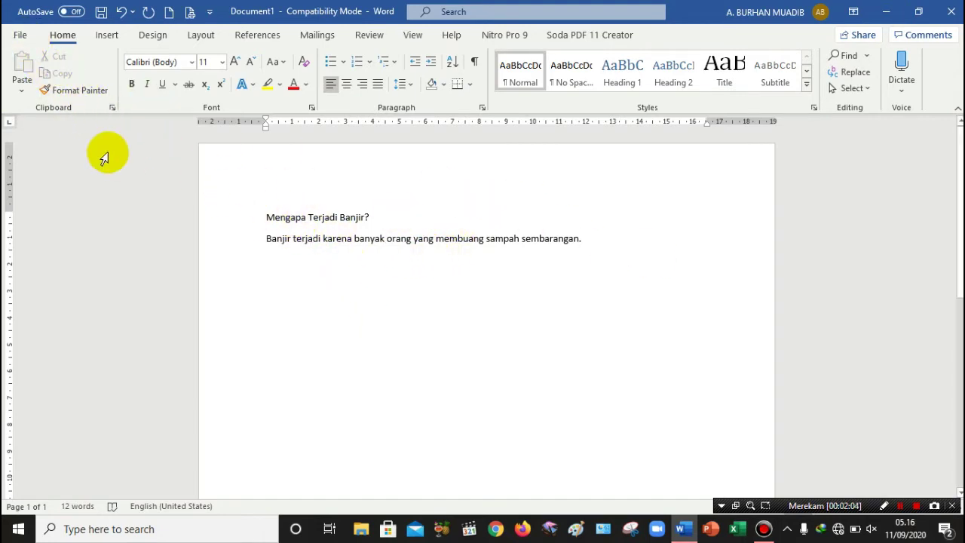
# - Bring up the Save As dialog through File, Save As and Browse
pyautogui.click(19, 35)
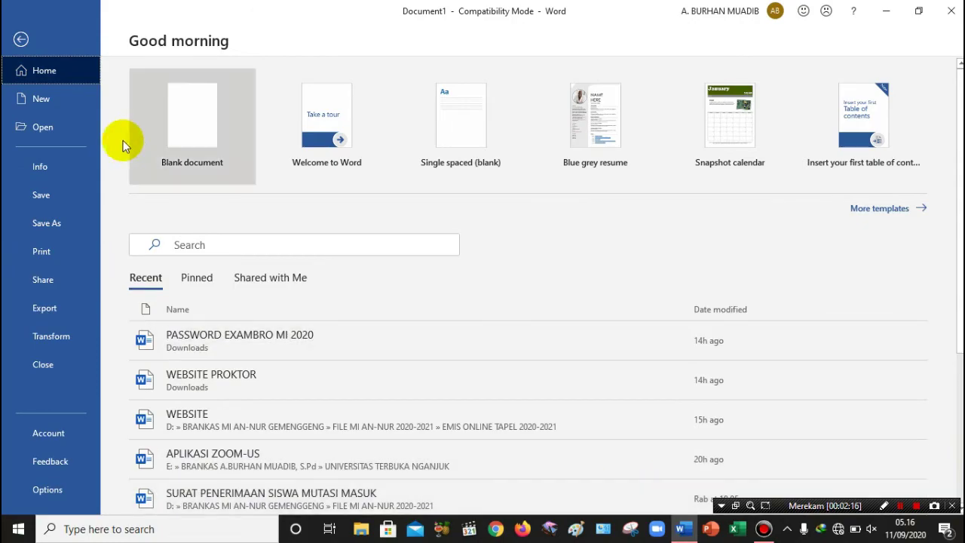
pyautogui.click(682, 529)
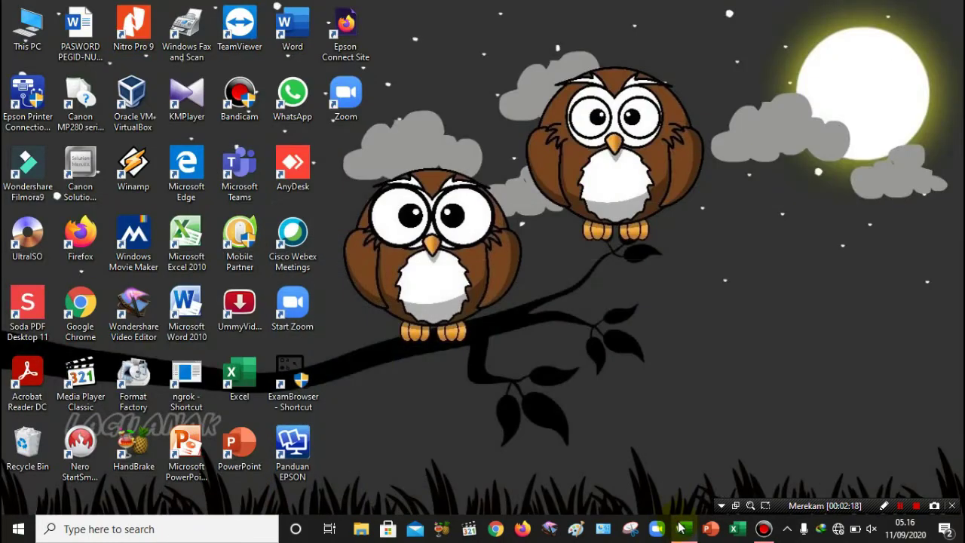
pyautogui.click(681, 527)
pyautogui.click(16, 19)
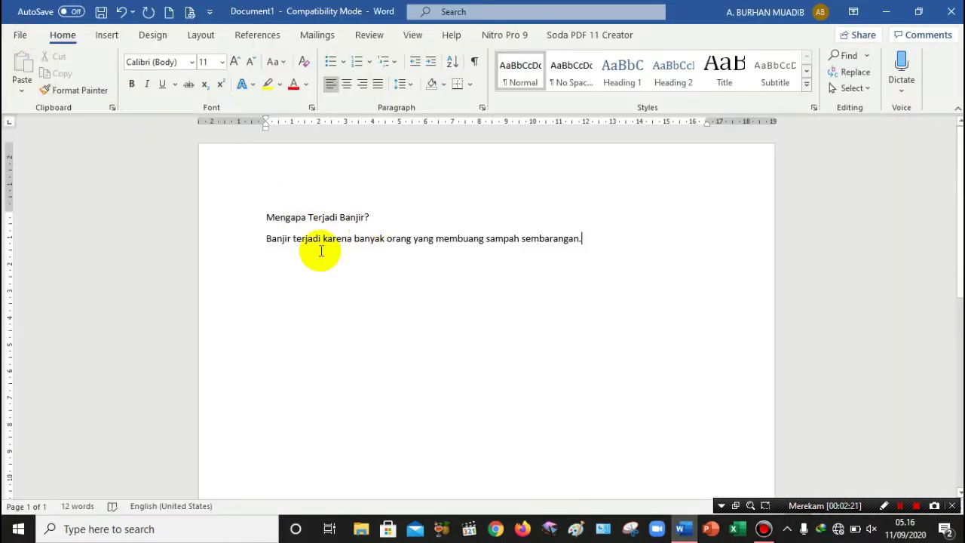
pyautogui.click(21, 35)
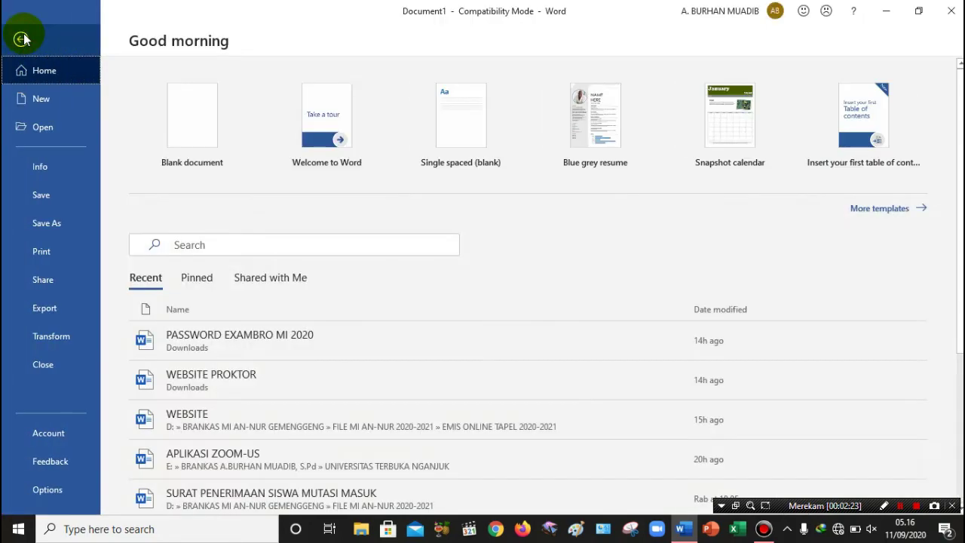
pyautogui.click(51, 198)
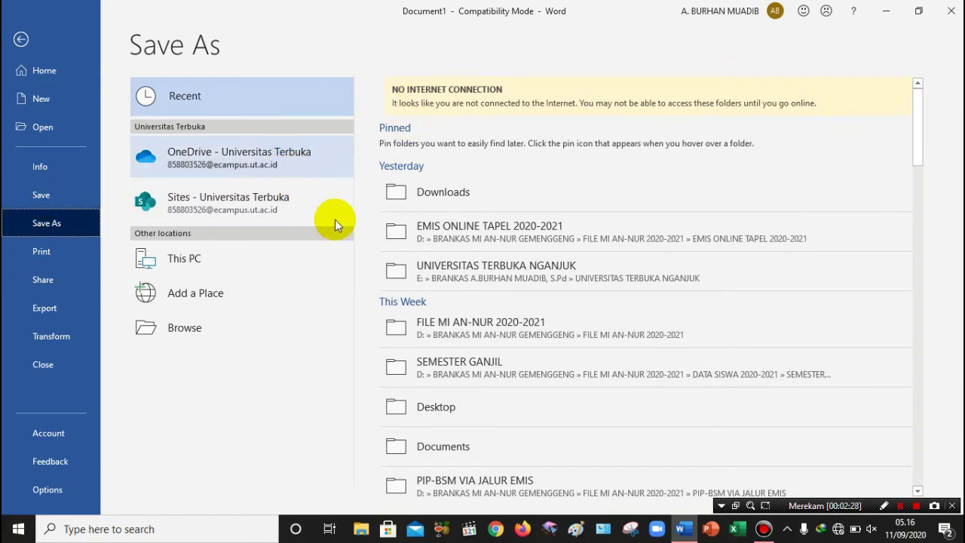
pyautogui.click(200, 336)
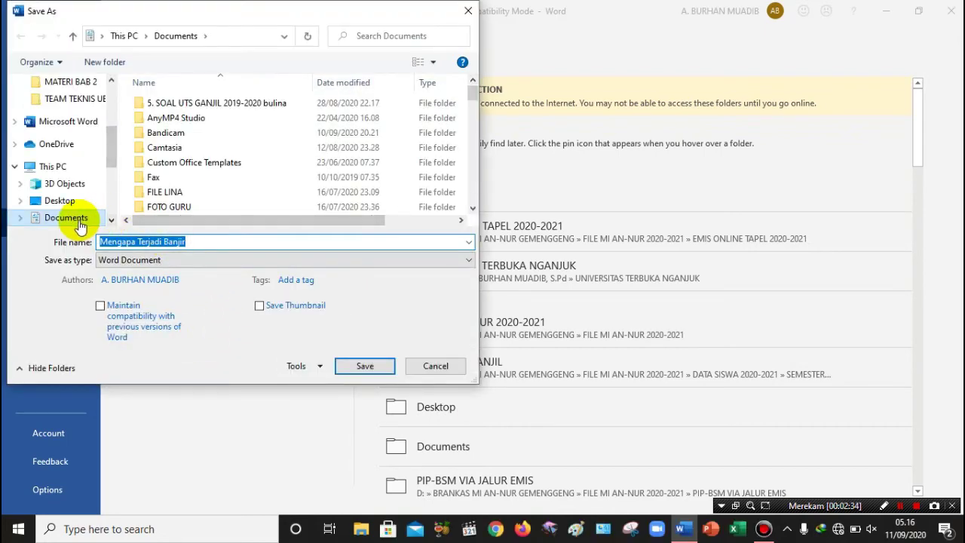
# - Save the document in Documents as 'Materi TIK KELAS 4 2020', then start a new blank document
pyautogui.click(78, 220)
pyautogui.click(206, 242)
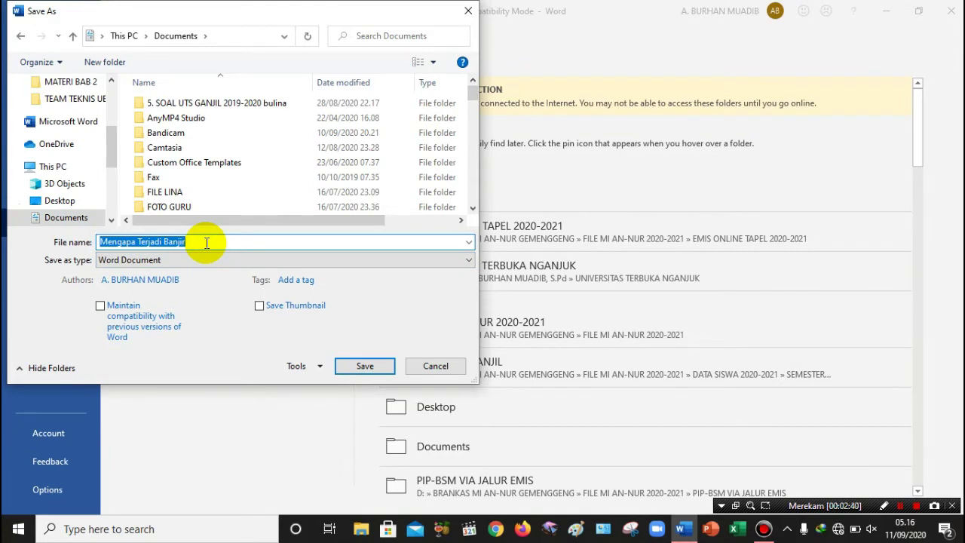
pyautogui.write('M')
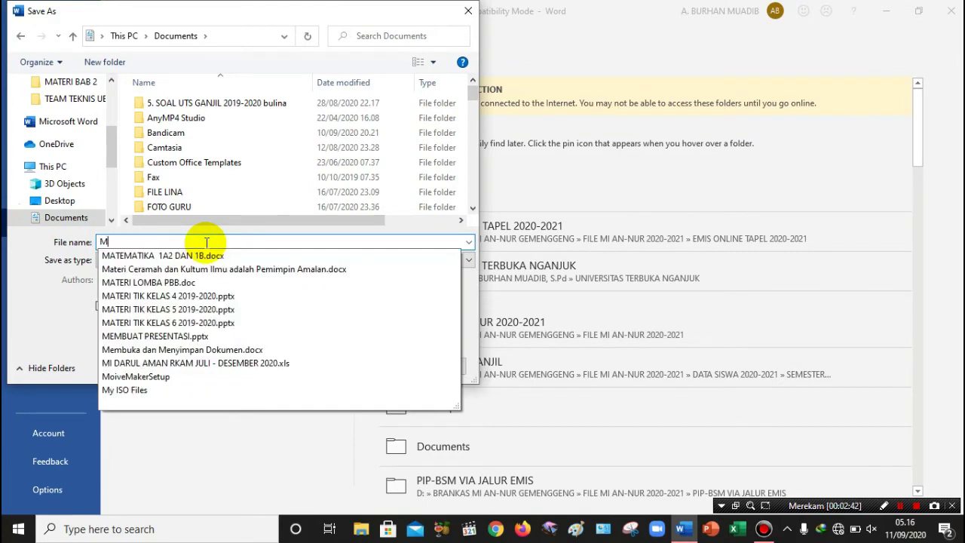
pyautogui.write('ateri ')
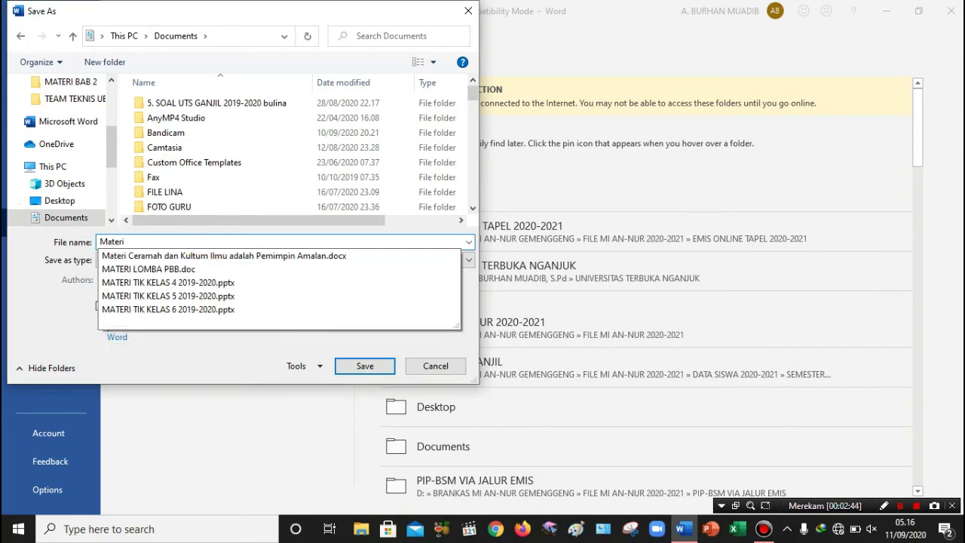
pyautogui.write('TIK KELAS 4')
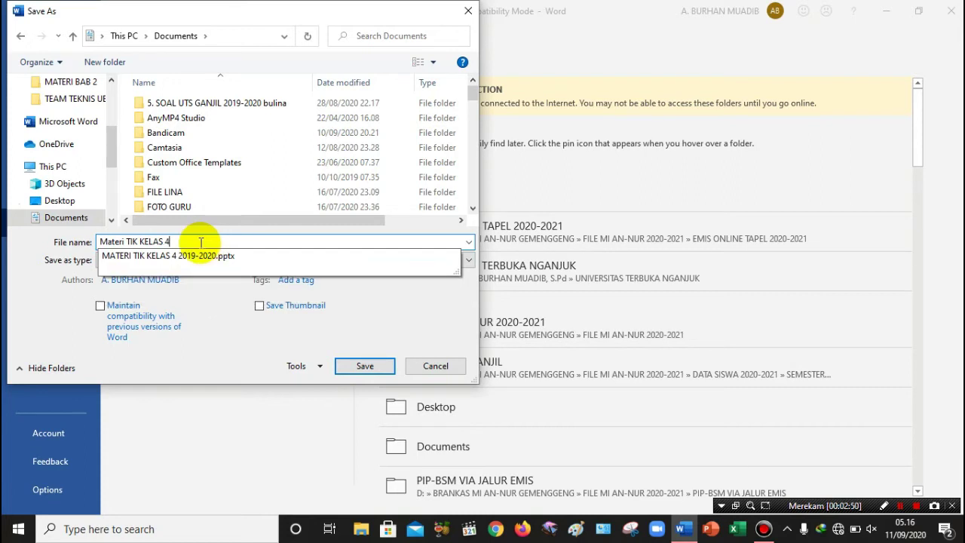
pyautogui.write(' 2020')
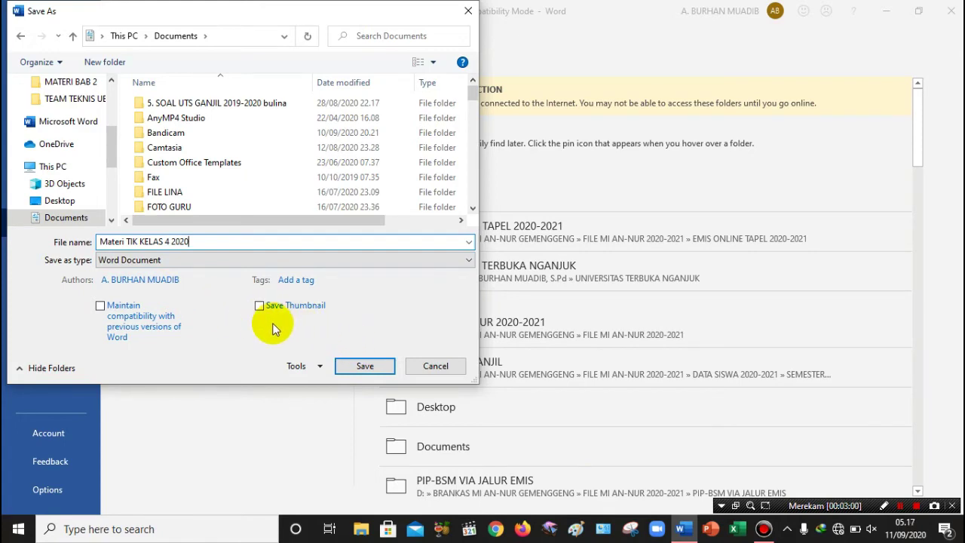
pyautogui.click(365, 367)
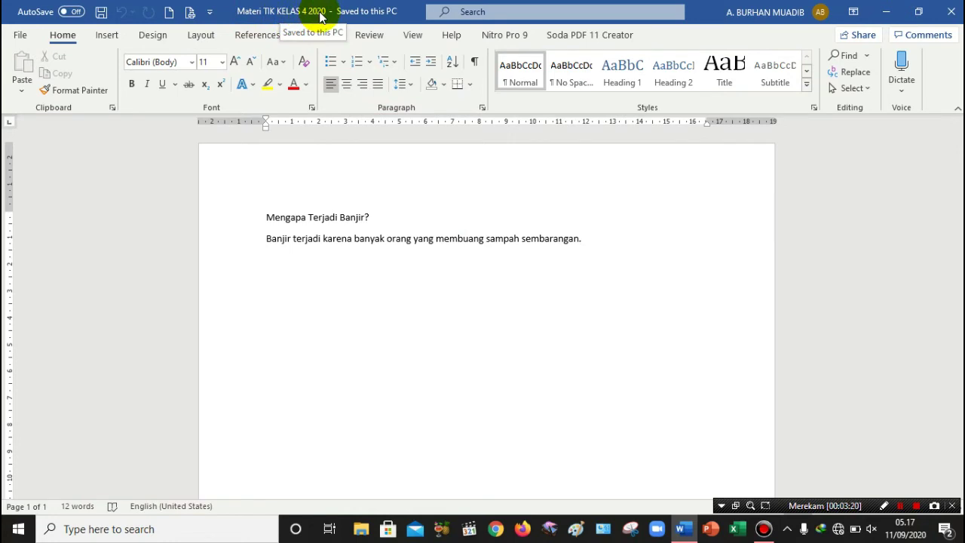
pyautogui.click(178, 12)
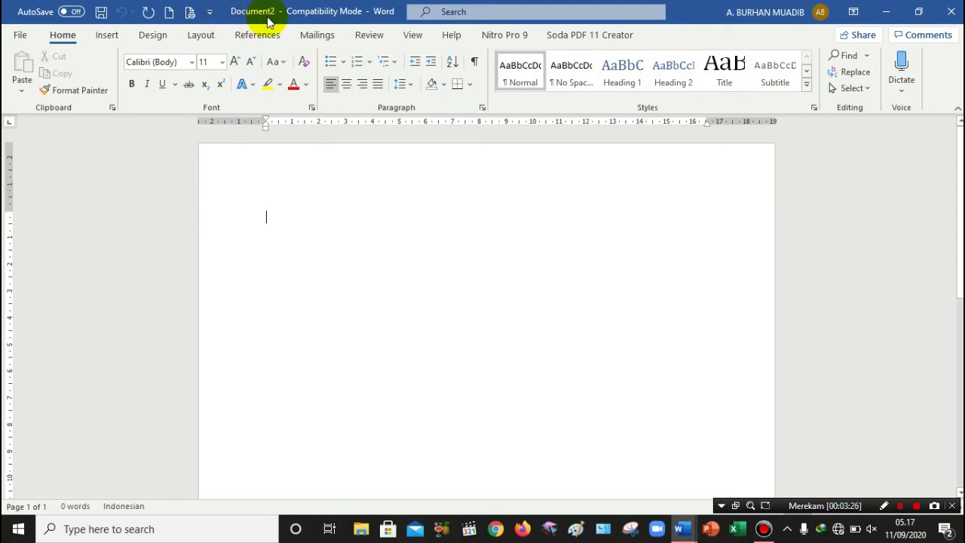
# - Close the blank Document2 and the saved document, then refresh the desktop
pyautogui.click(951, 12)
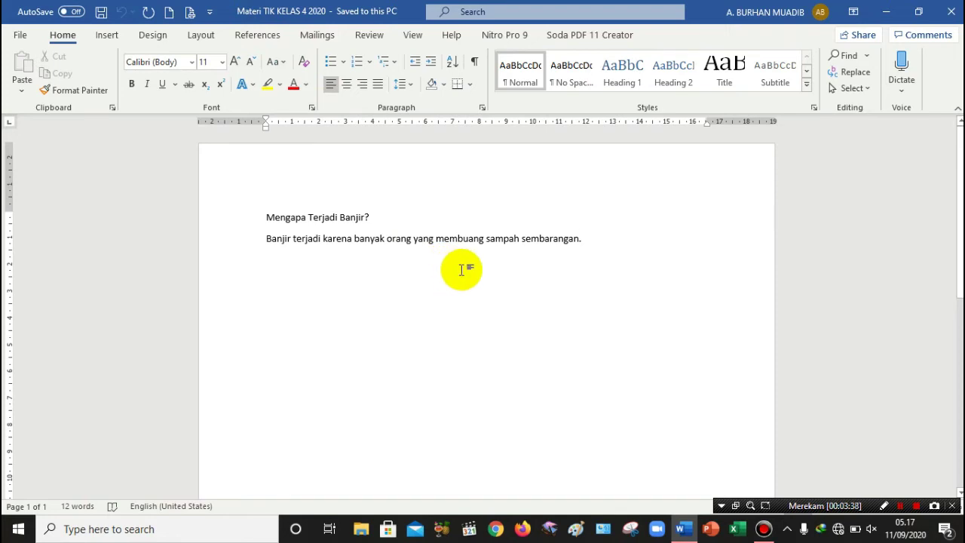
pyautogui.click(952, 12)
pyautogui.rightClick(596, 236)
pyautogui.click(628, 275)
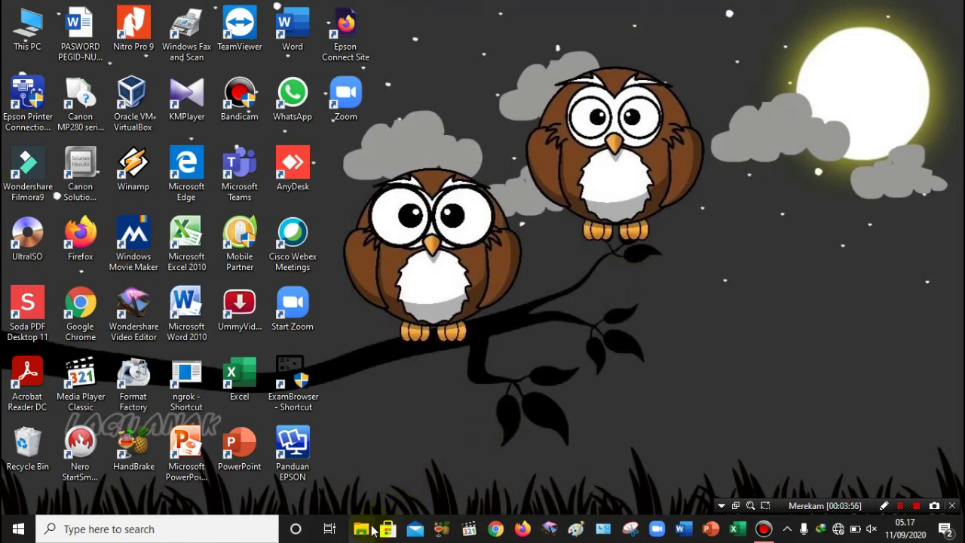
# - Open File Explorer maximized, go to Documents and select the 'Materi TIK KELAS 4 2020' file
pyautogui.press('super+e')
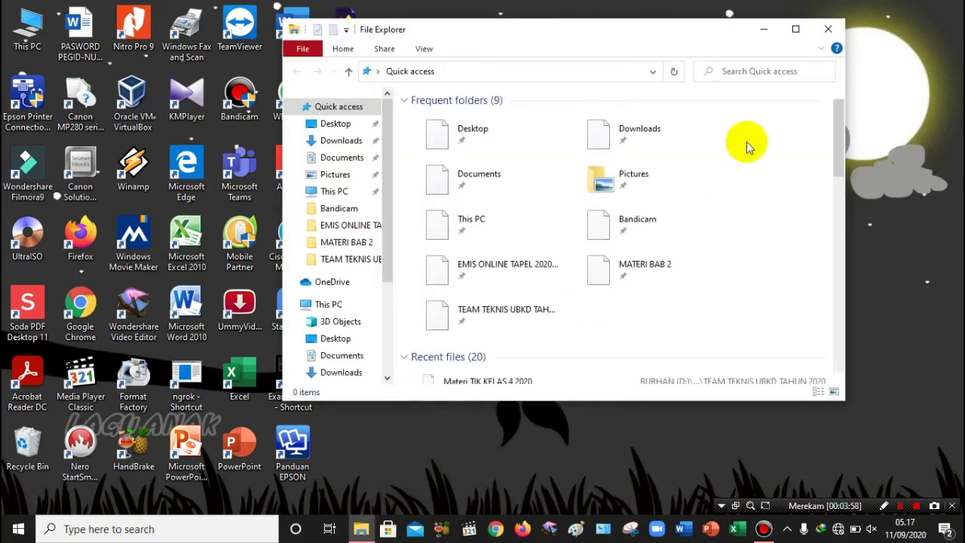
pyautogui.click(797, 28)
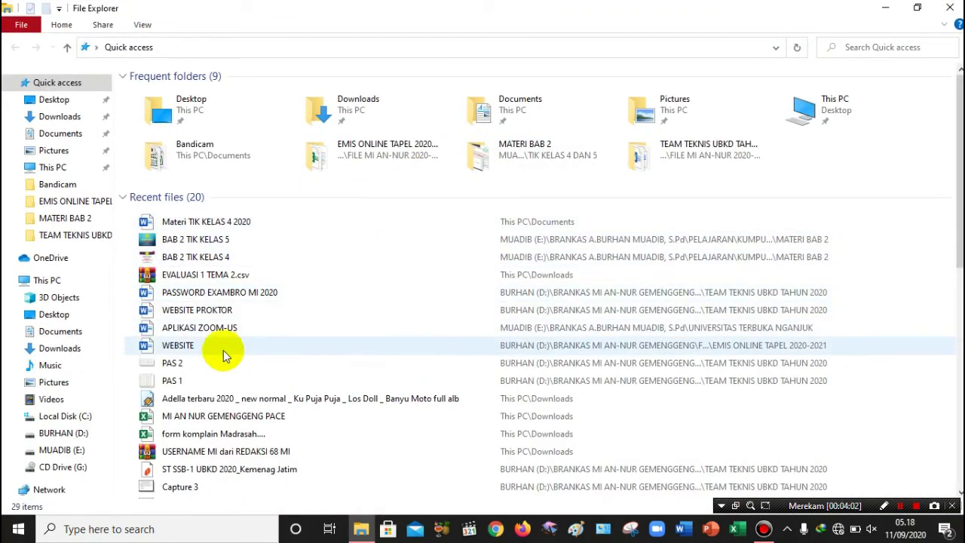
pyautogui.click(60, 332)
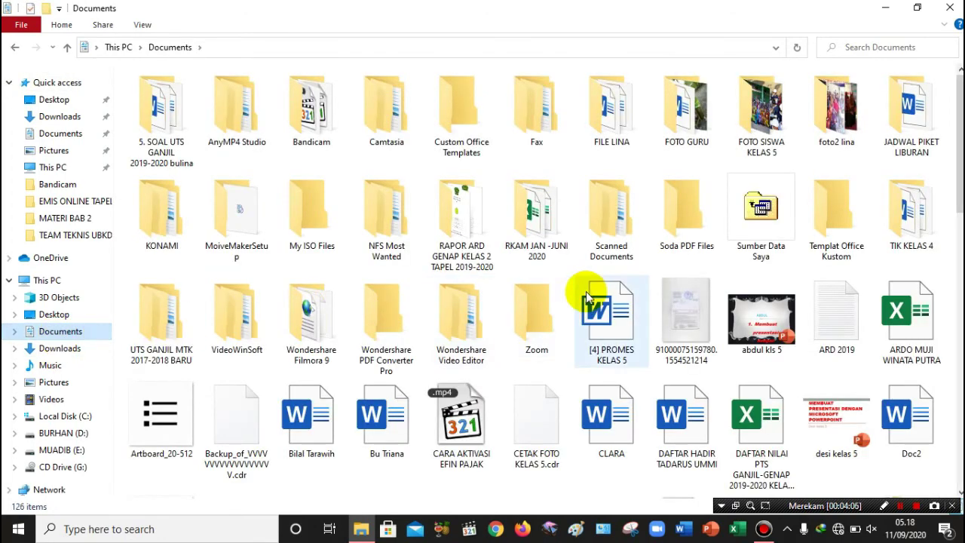
pyautogui.scroll(-3, 829, 181)
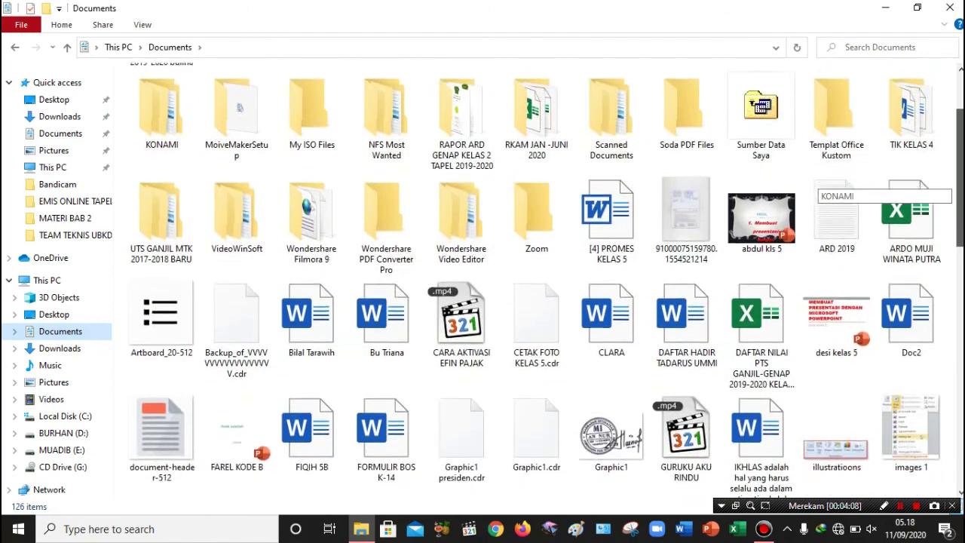
pyautogui.scroll(-1, 829, 185)
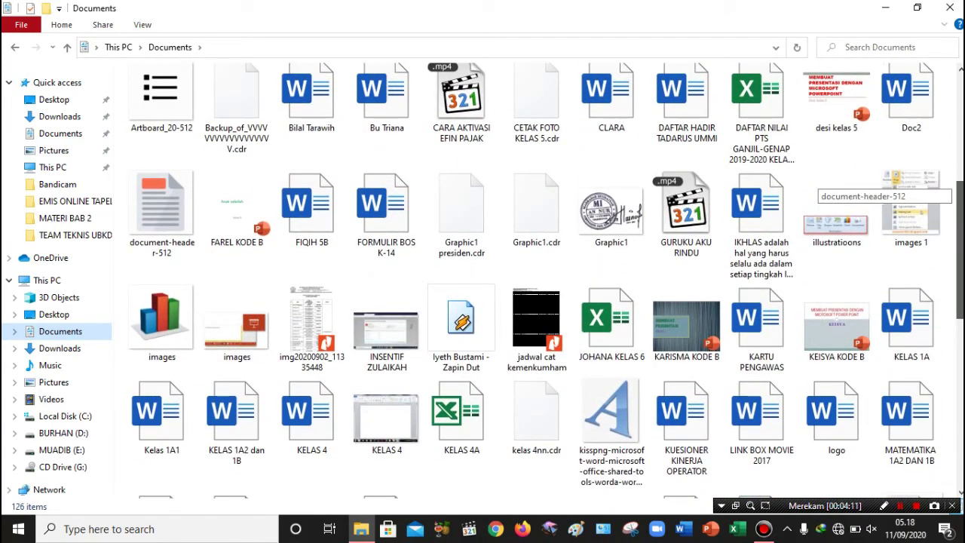
pyautogui.scroll(-3, 829, 226)
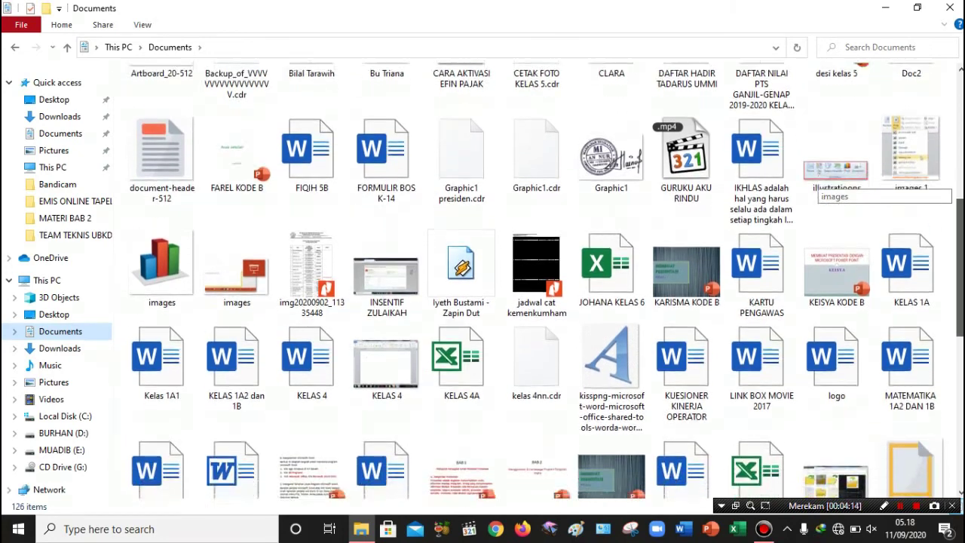
pyautogui.click(846, 420)
pyautogui.click(382, 431)
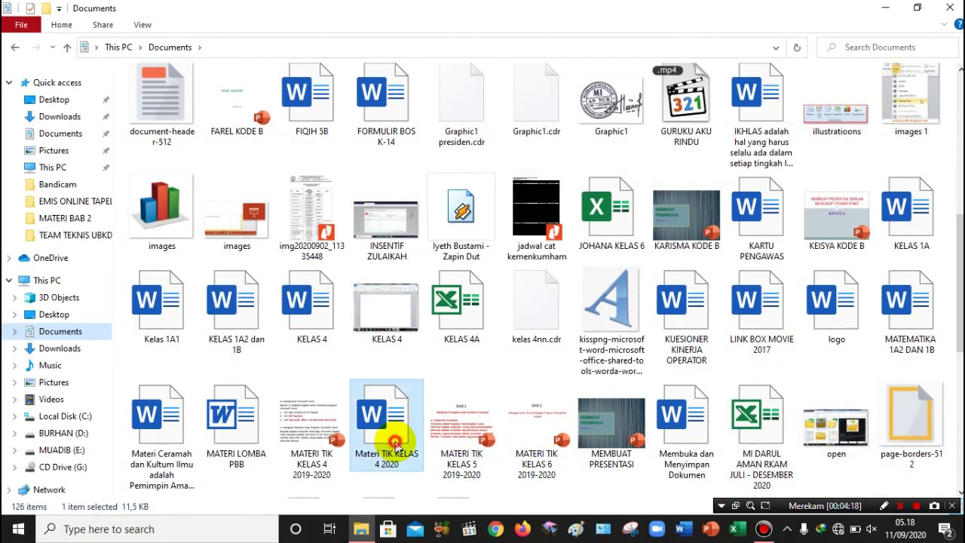
pyautogui.moveTo(381, 435)
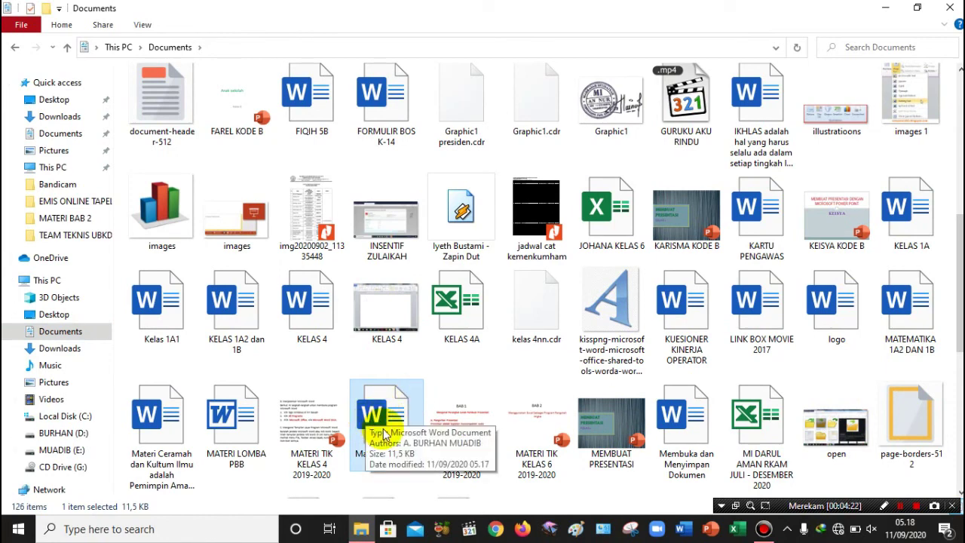
pyautogui.doubleClick(383, 435)
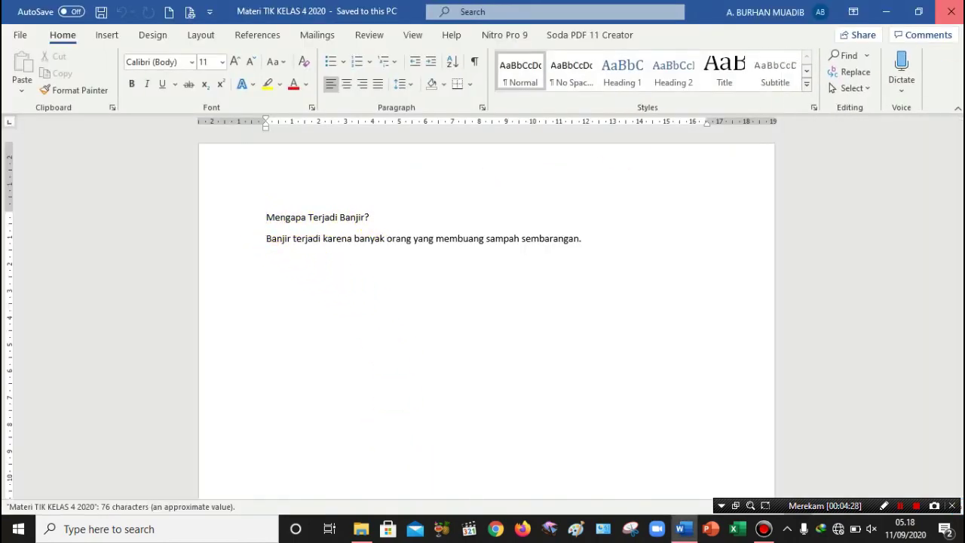
pyautogui.click(951, 11)
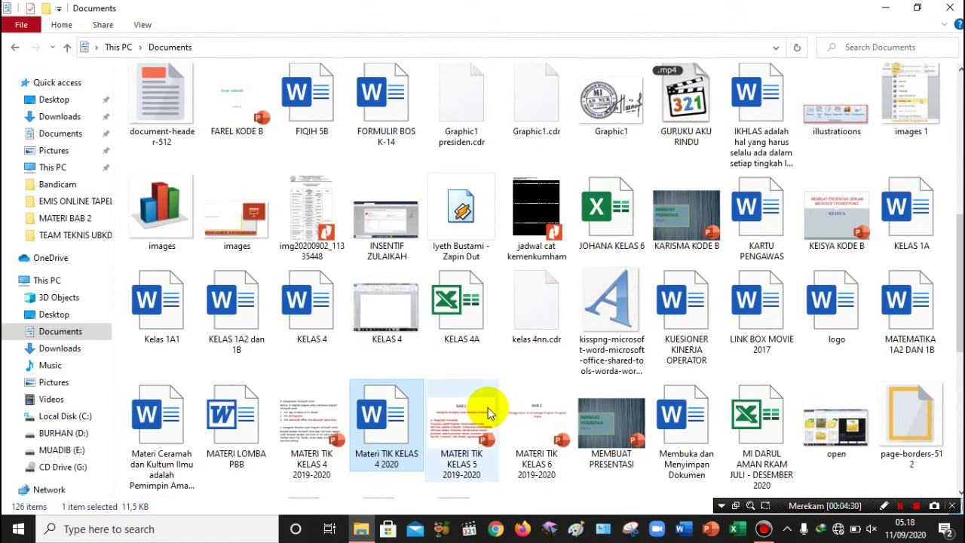